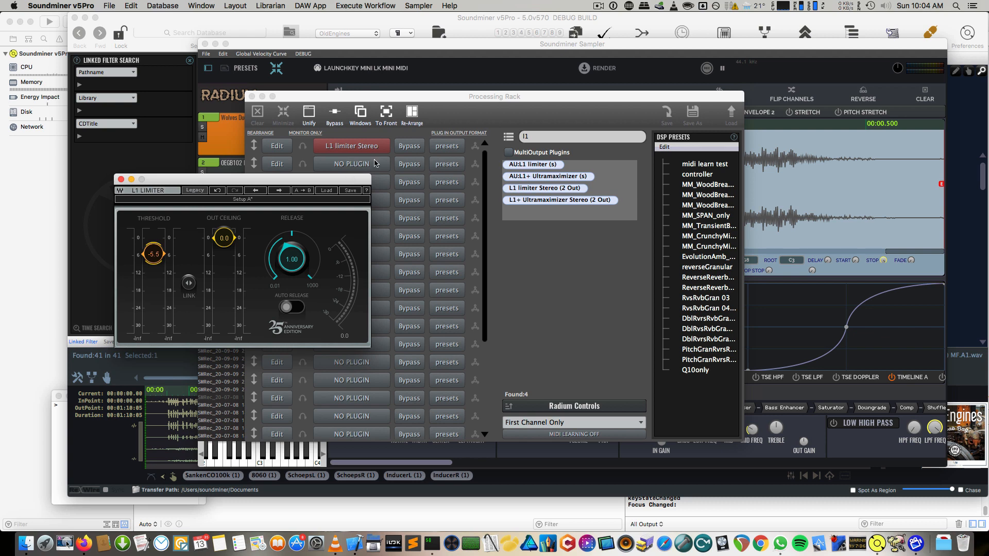
Step: Spread the Processing Rack and L1 Limiter windows apart and bring the sampler window to the front
drag(566, 108, 568, 115)
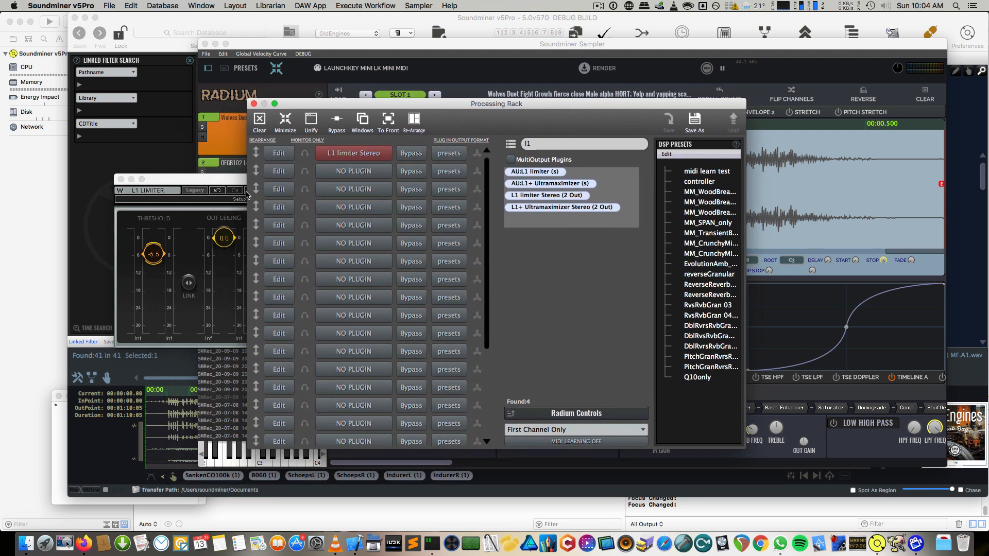
drag(168, 181, 102, 219)
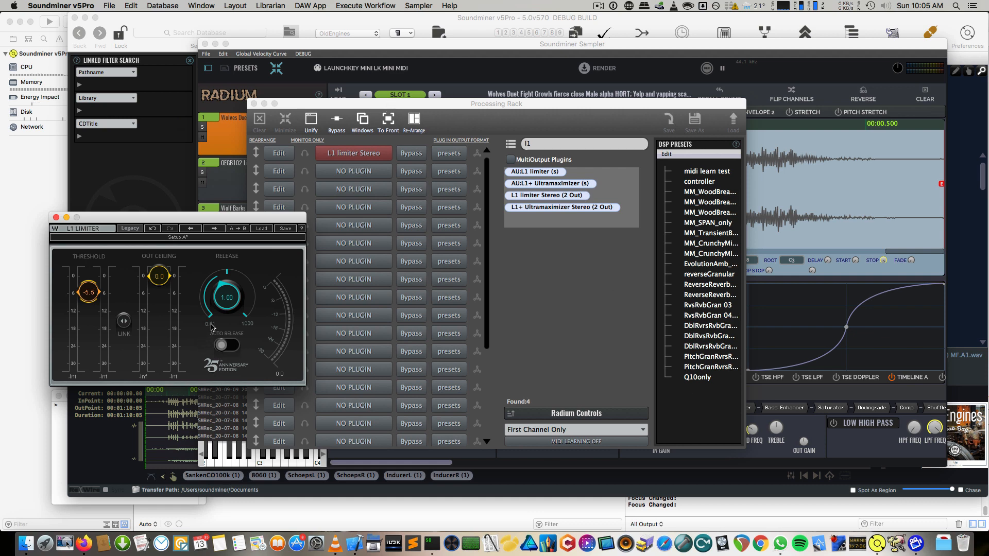
drag(332, 102, 401, 257)
click(373, 45)
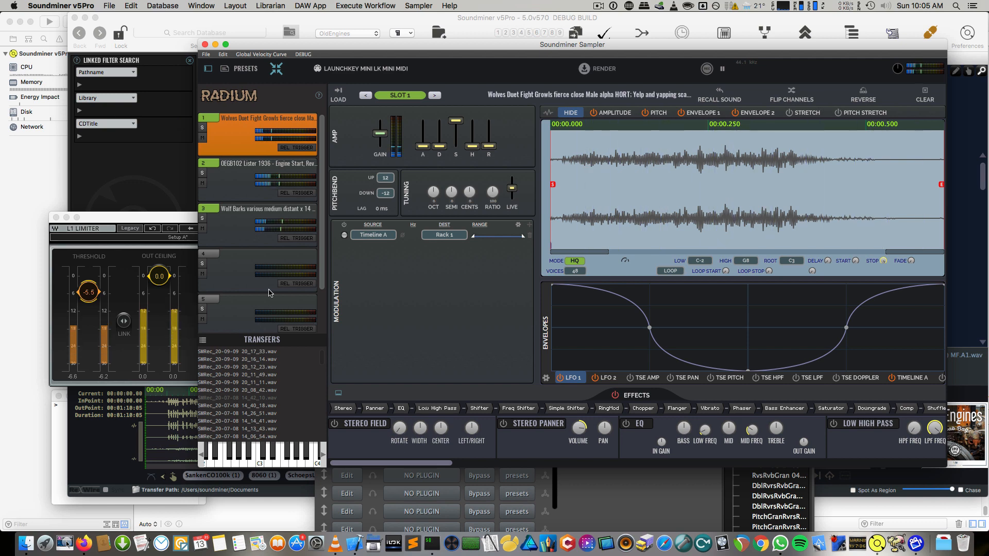
Step: Audition sampler slots 1, 2 and 3 one at a time by soloing each of them
click(202, 129)
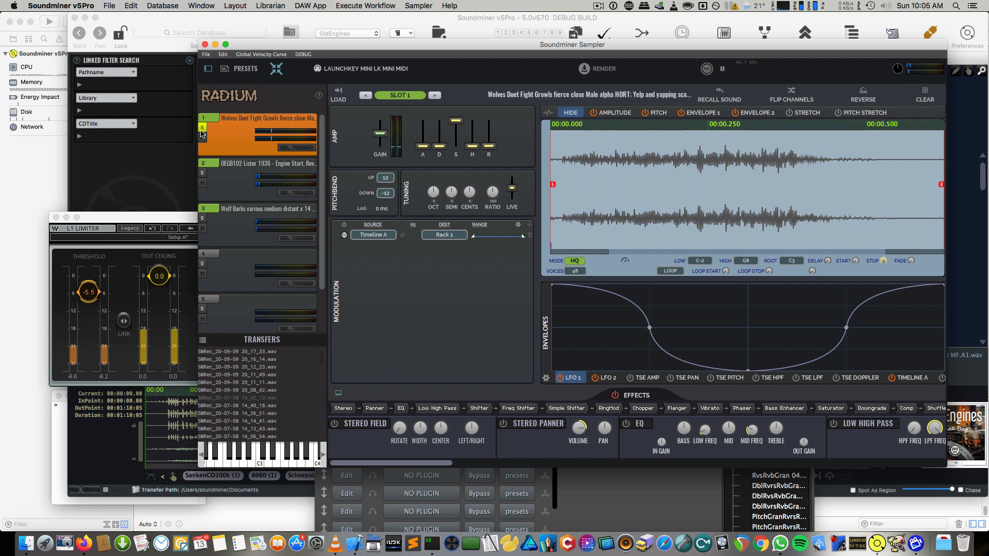
click(202, 174)
click(235, 211)
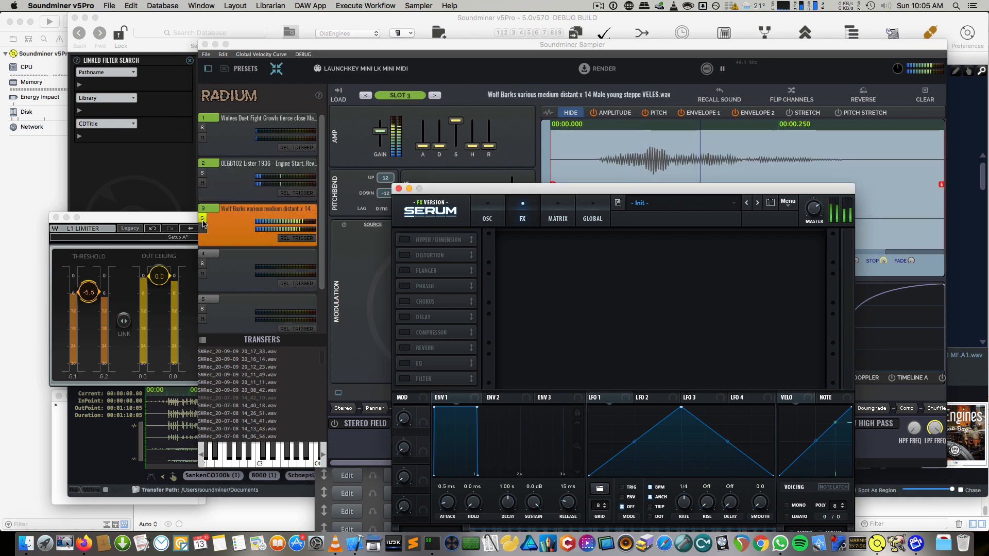
Step: Switch among the three slots to view each one's Serum plug-in and reposition slot 1's Serum window
click(253, 189)
click(240, 143)
click(236, 226)
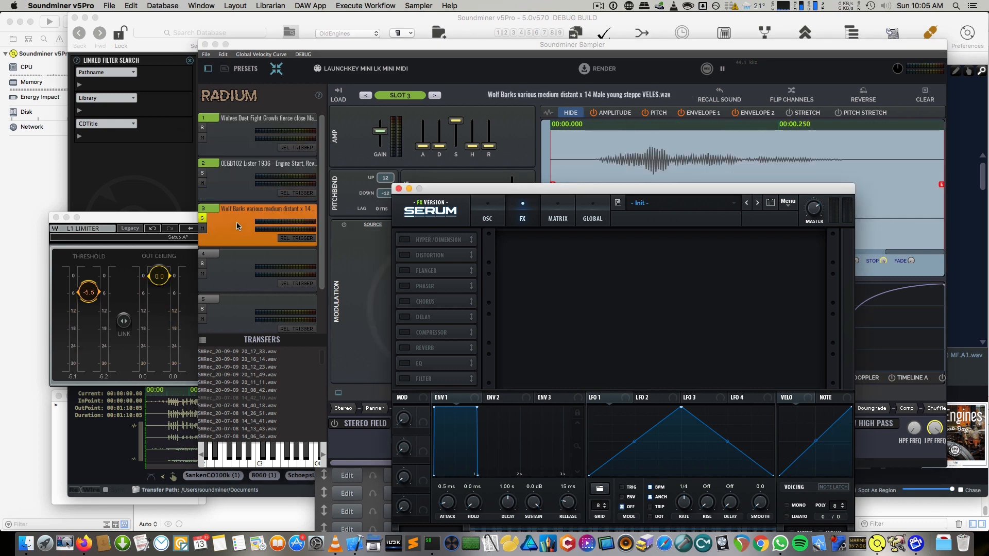
click(239, 164)
click(239, 150)
drag(587, 185, 474, 135)
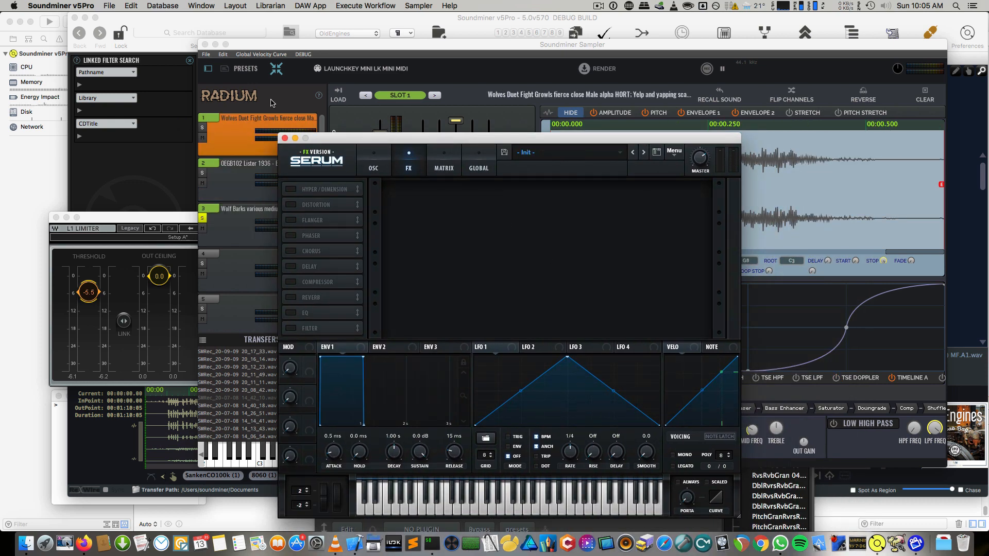
drag(431, 145, 462, 133)
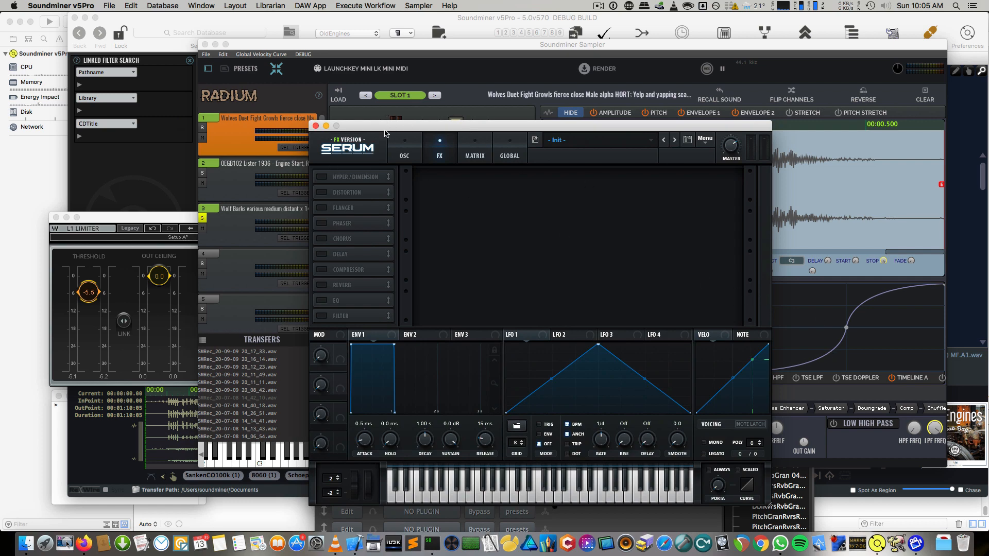
drag(385, 133, 473, 182)
Step: Select and solo slot 2, and enable the Flanger effect in its Serum plug-in
click(234, 182)
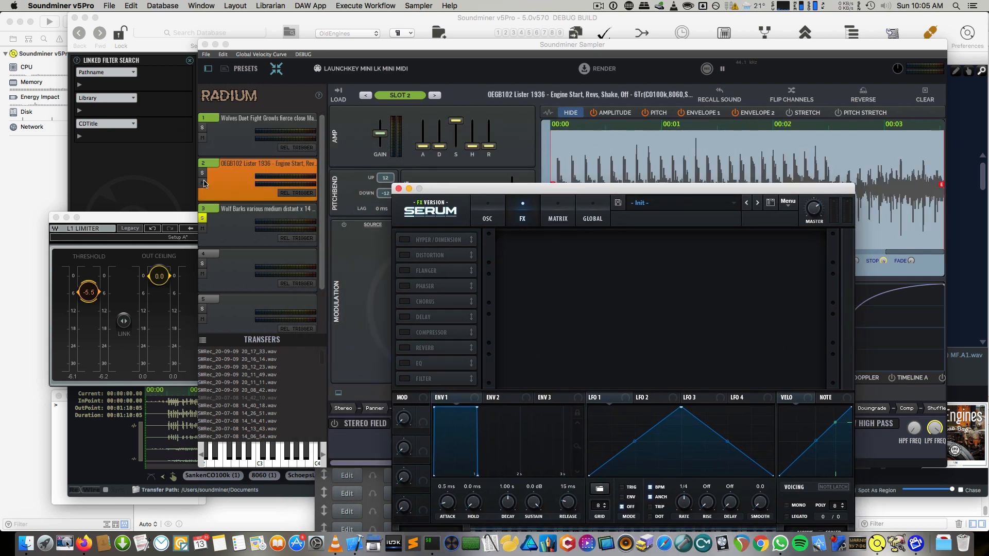
click(405, 271)
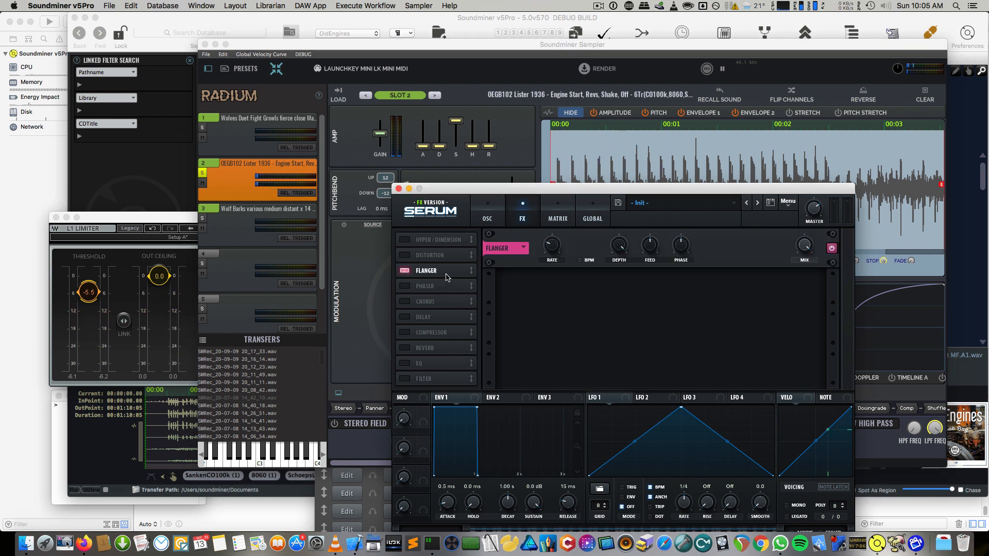
mouse_move(556, 246)
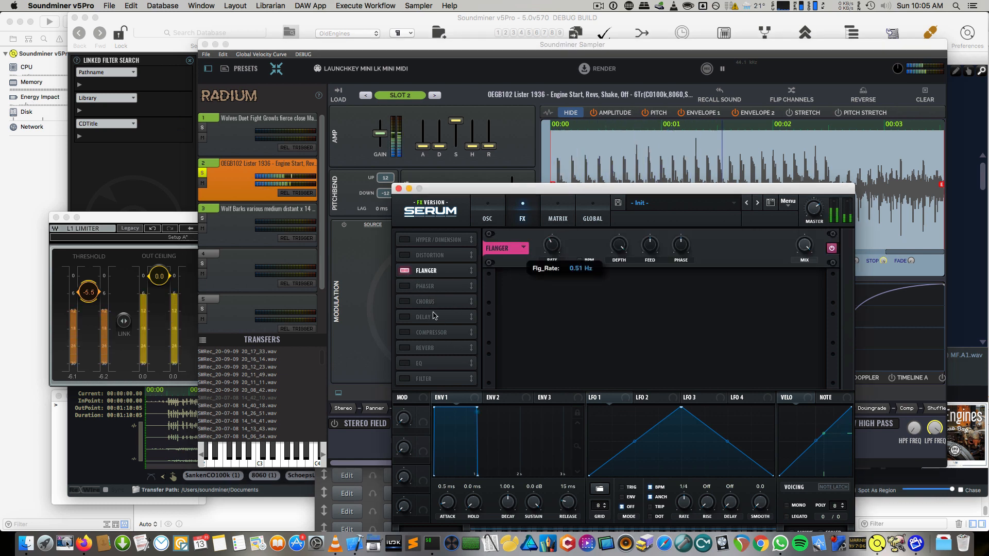
Step: Enable the Filter effect in slot 2's Serum and set the filter type to Formant-I
click(405, 379)
click(590, 290)
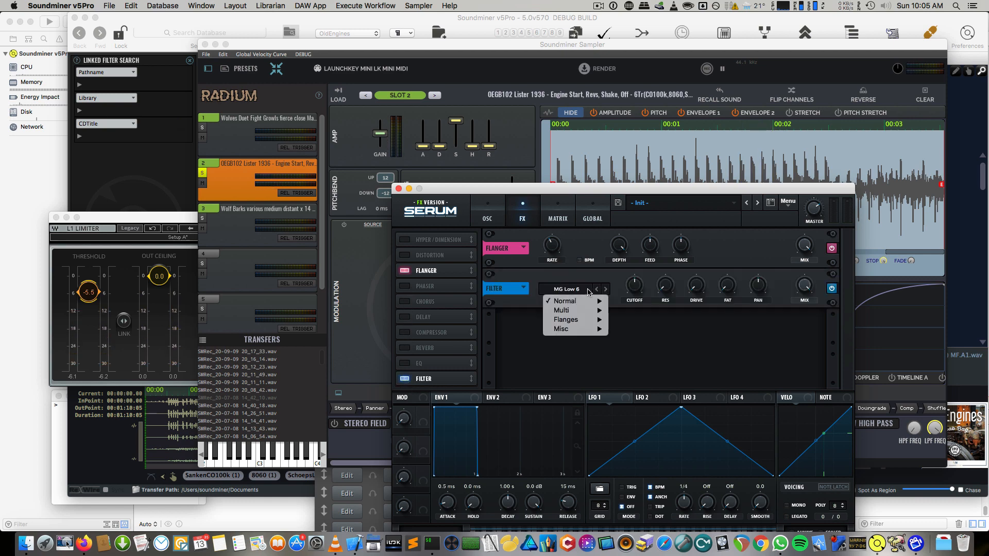
mouse_move(577, 329)
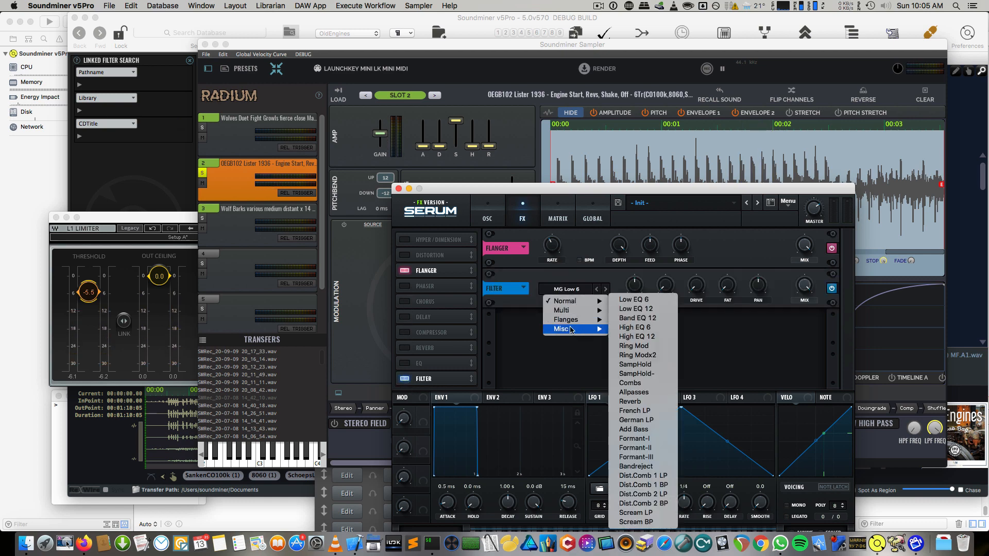
click(634, 438)
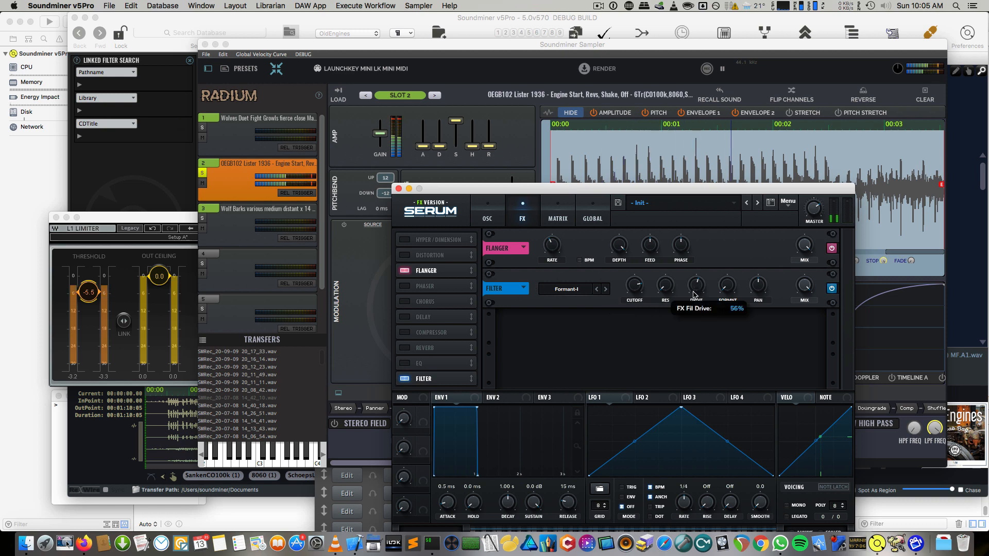
Step: Turn off slot 2's solo, mute slot 2, and make slot 1 the active slot
click(202, 174)
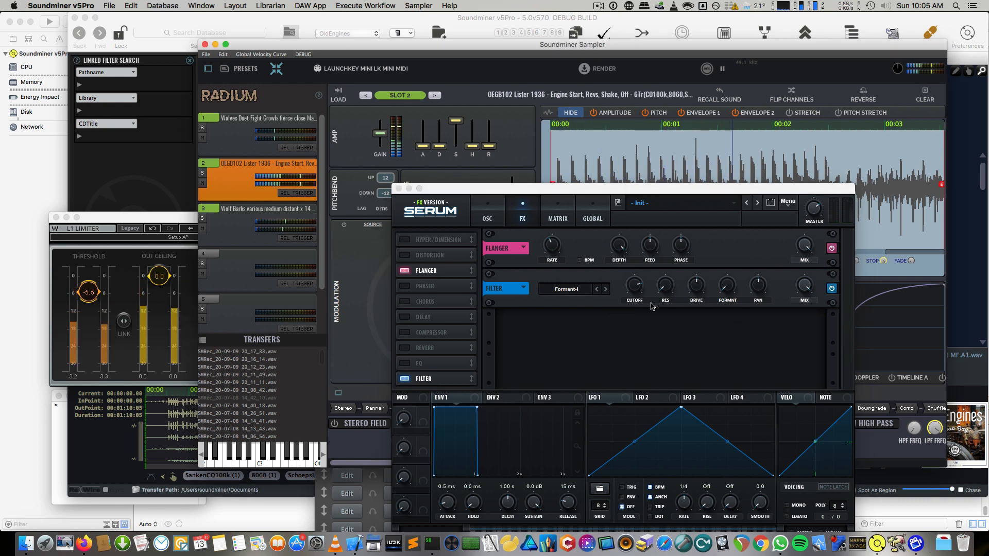
click(227, 134)
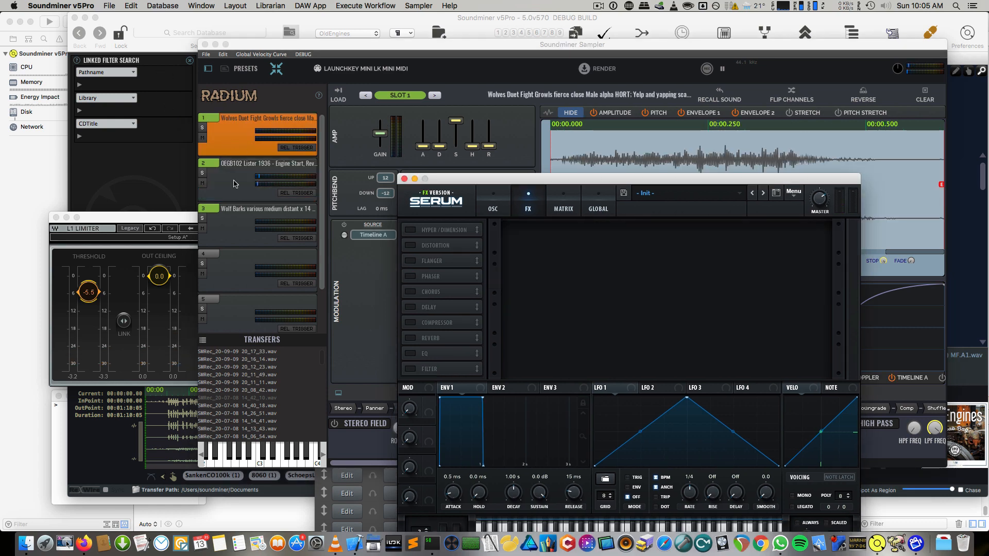
click(202, 183)
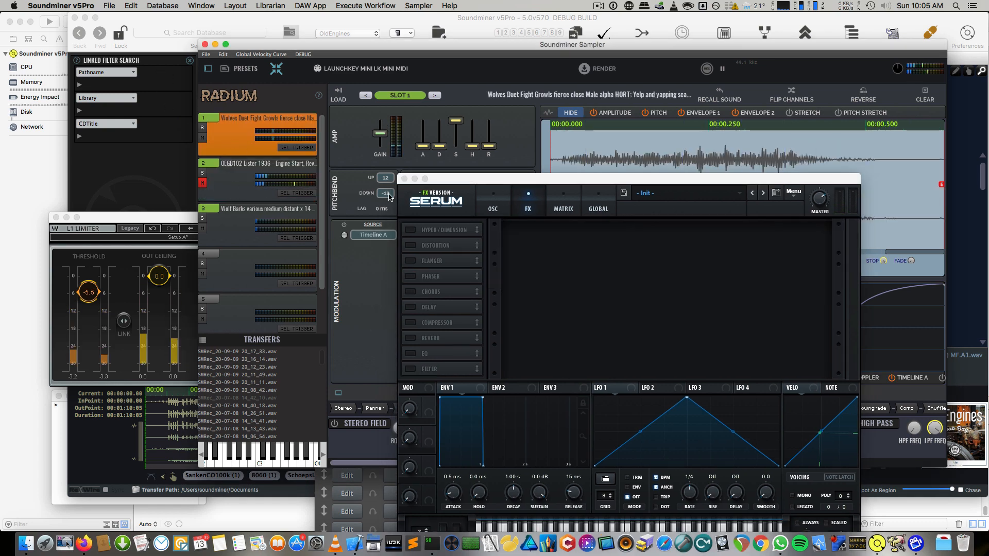
Step: Solo slot 1 and enable Oscillator A in its Serum with the Basic Mg wavetable
drag(587, 175, 508, 135)
click(414, 166)
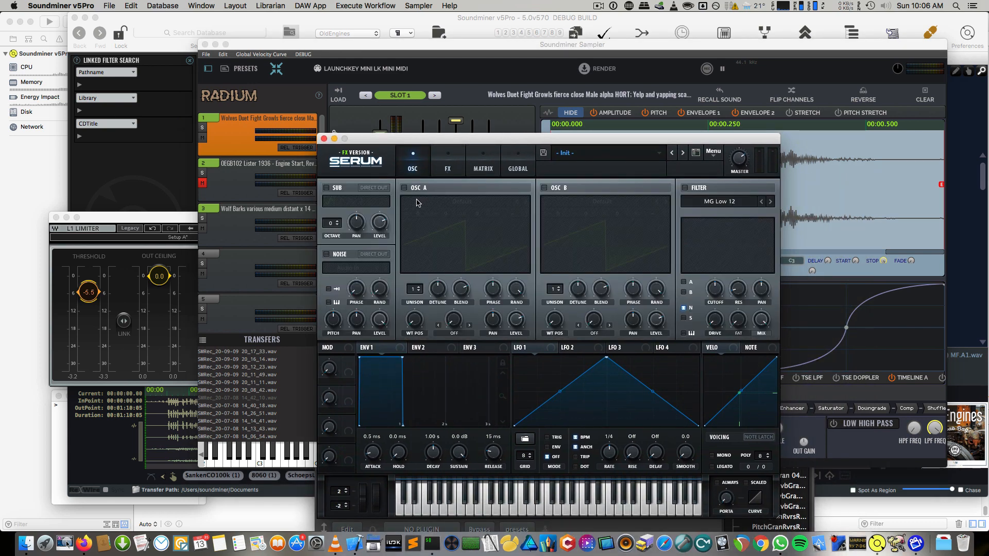
click(203, 128)
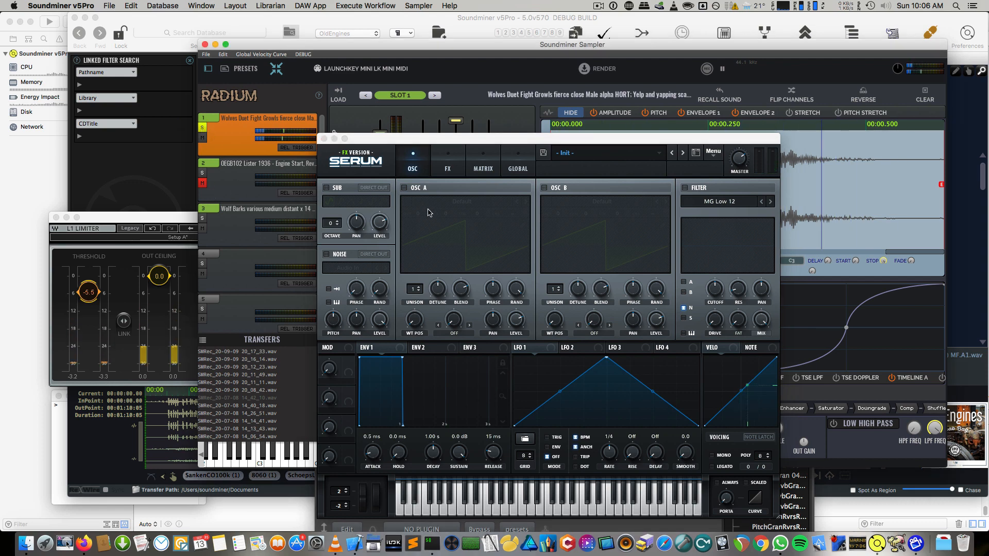
click(403, 187)
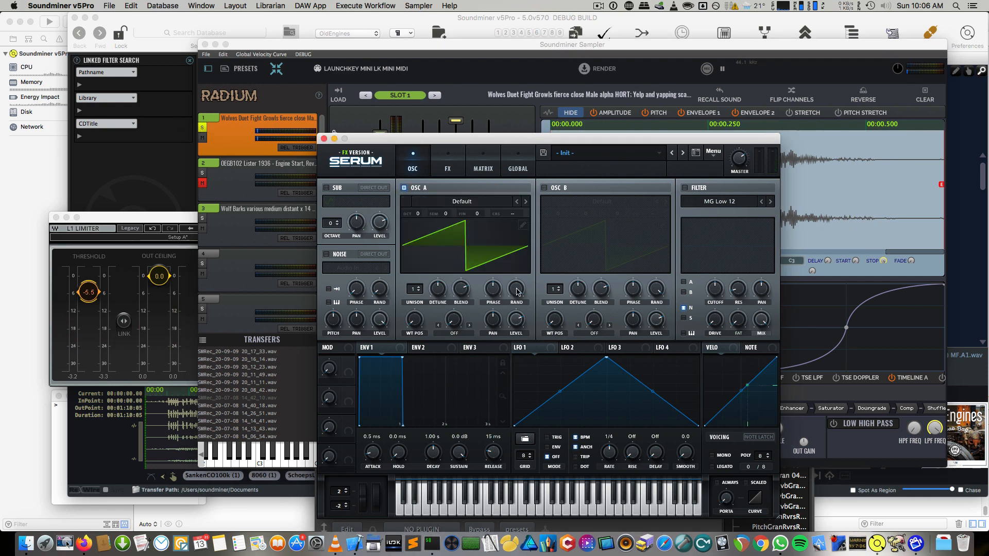
click(525, 202)
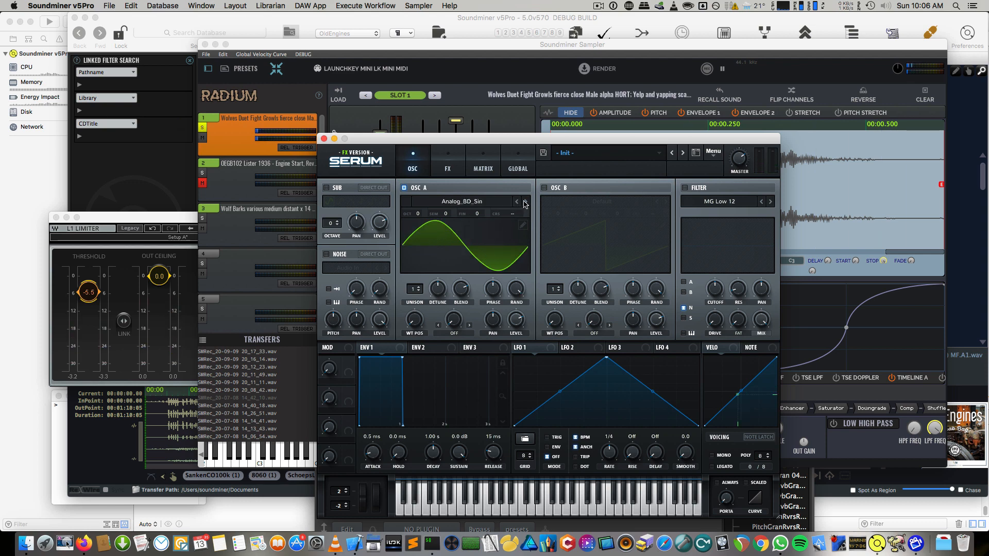
click(524, 202)
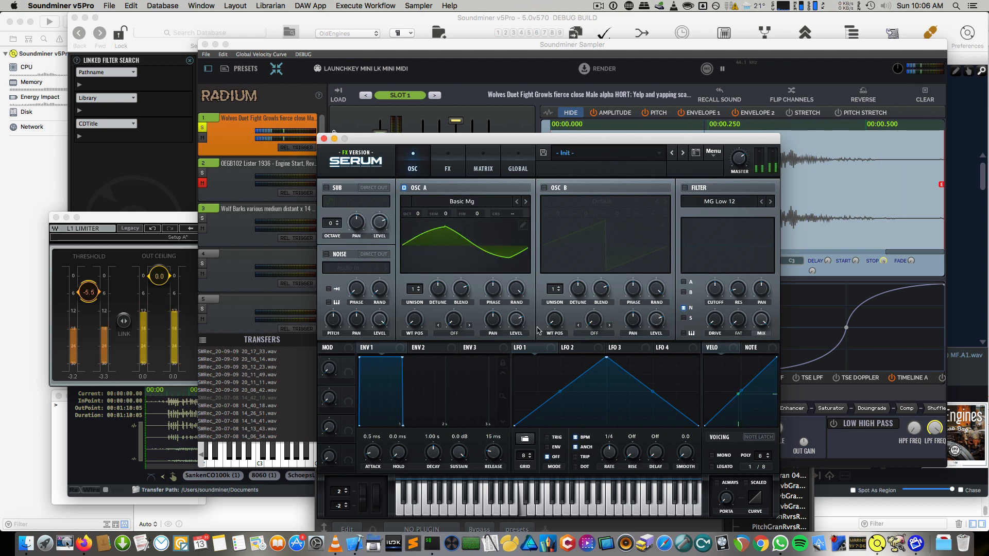
Step: Try a lower semitone tuning on Serum's Oscillator A and reset it to 0
mouse_move(514, 326)
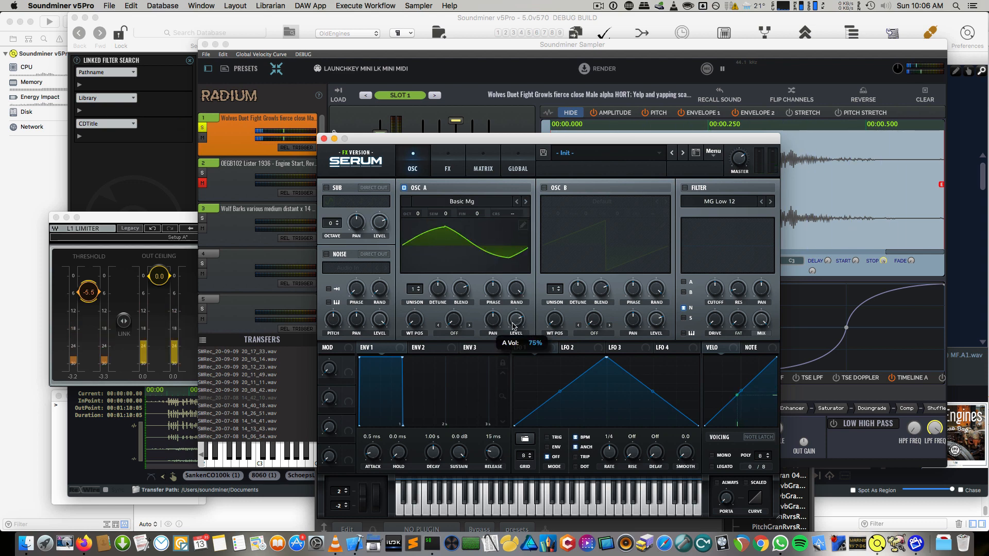
mouse_move(445, 214)
mouse_down()
mouse_move(449, 259)
mouse_move(444, 229)
mouse_up()
double_click(442, 218)
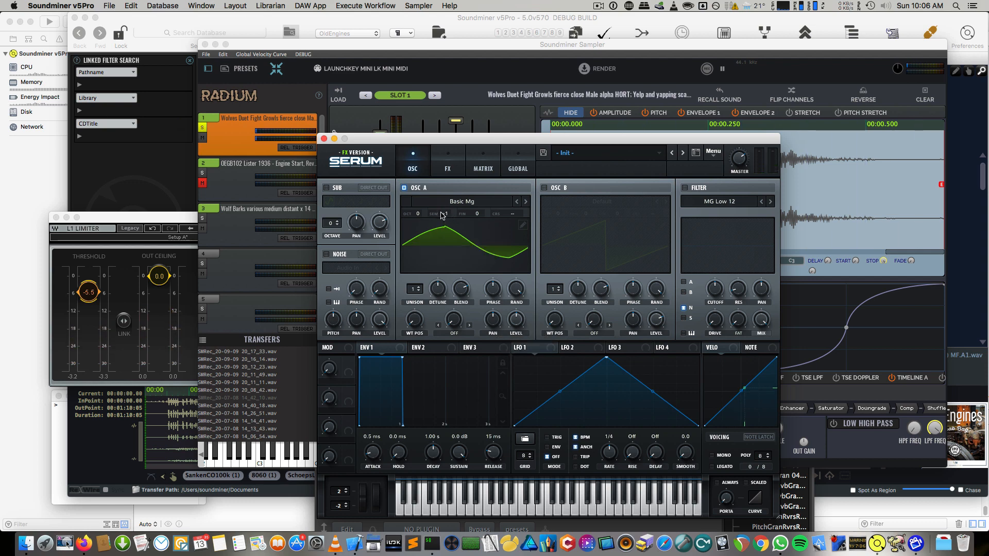
Step: Try E2 and F7 as the root key of slot 1's sample and restore the root to C3
drag(581, 134, 408, 137)
click(799, 263)
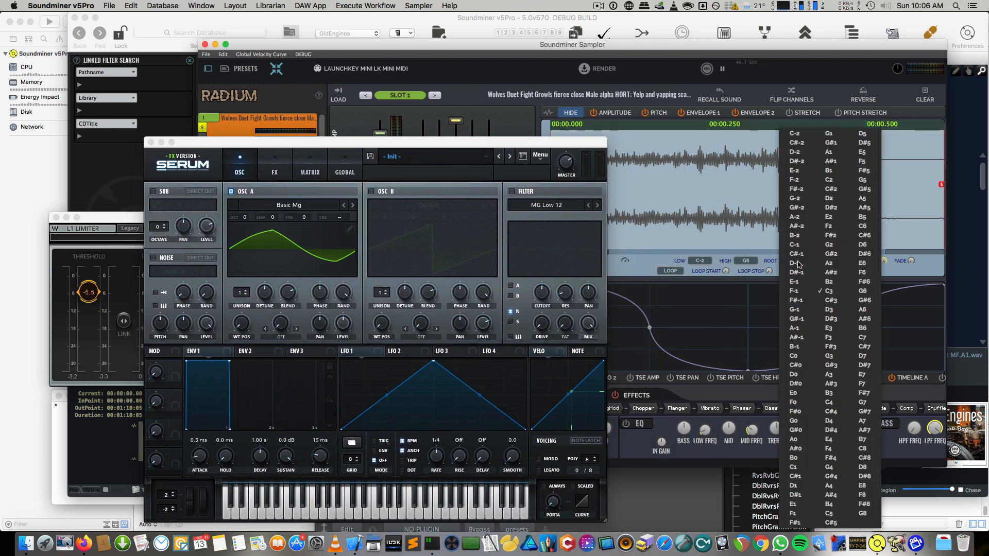
click(847, 292)
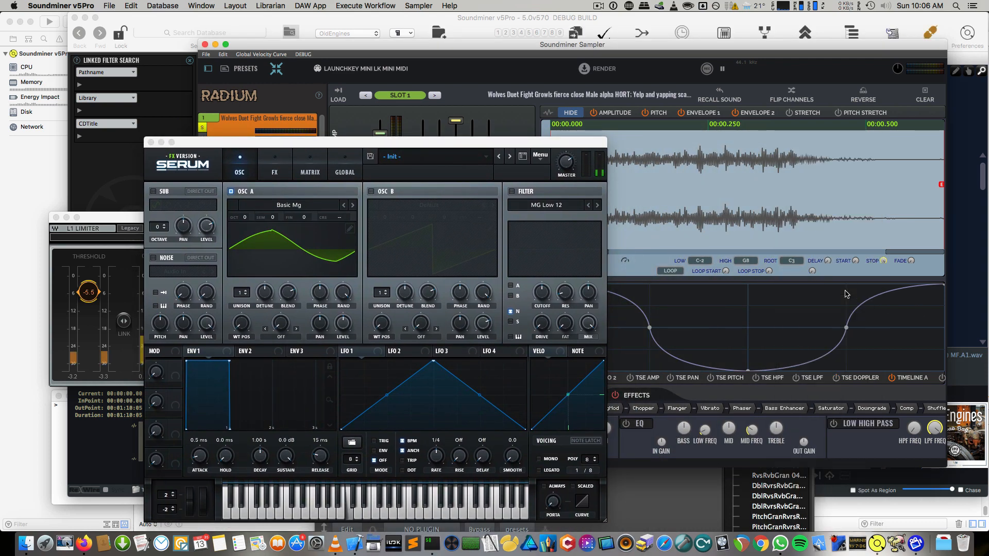
click(798, 262)
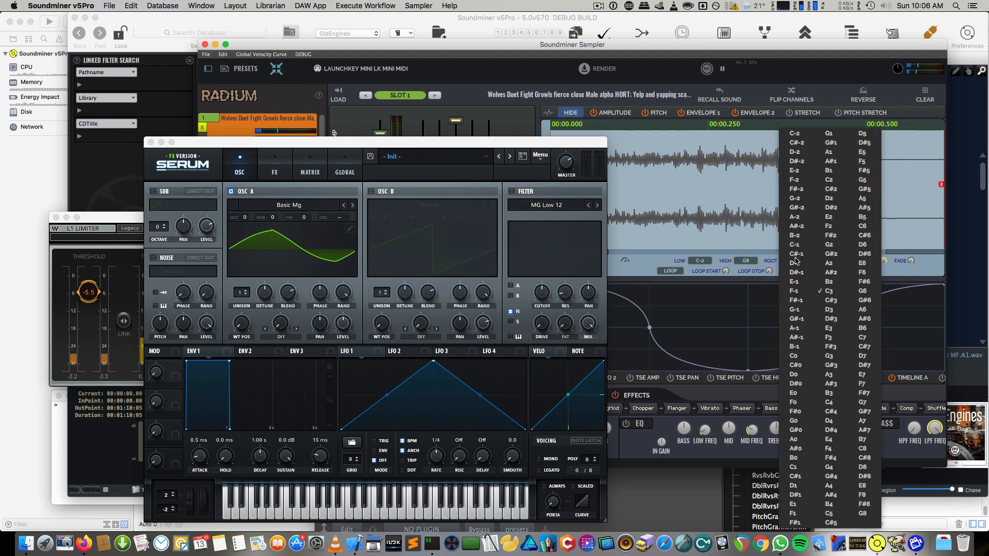
click(845, 217)
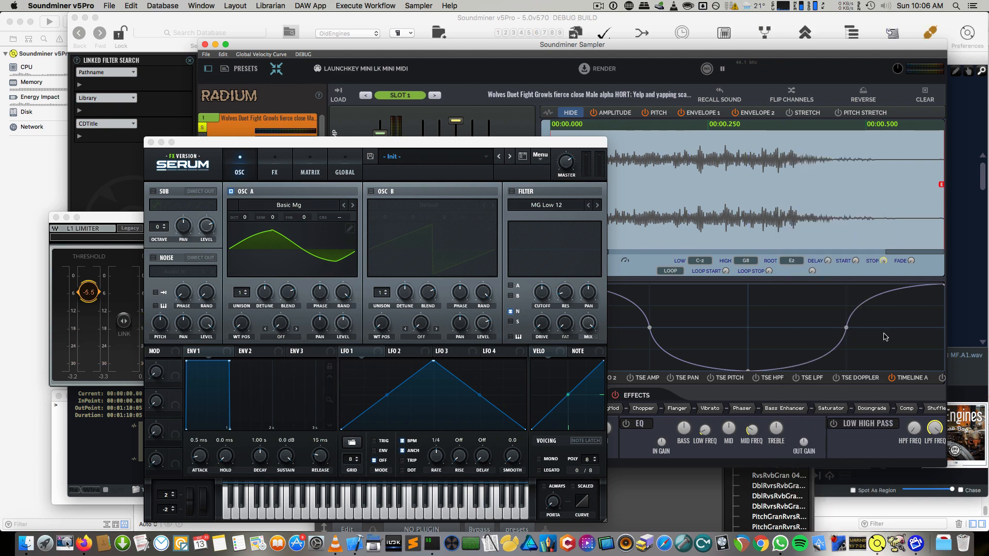
click(795, 261)
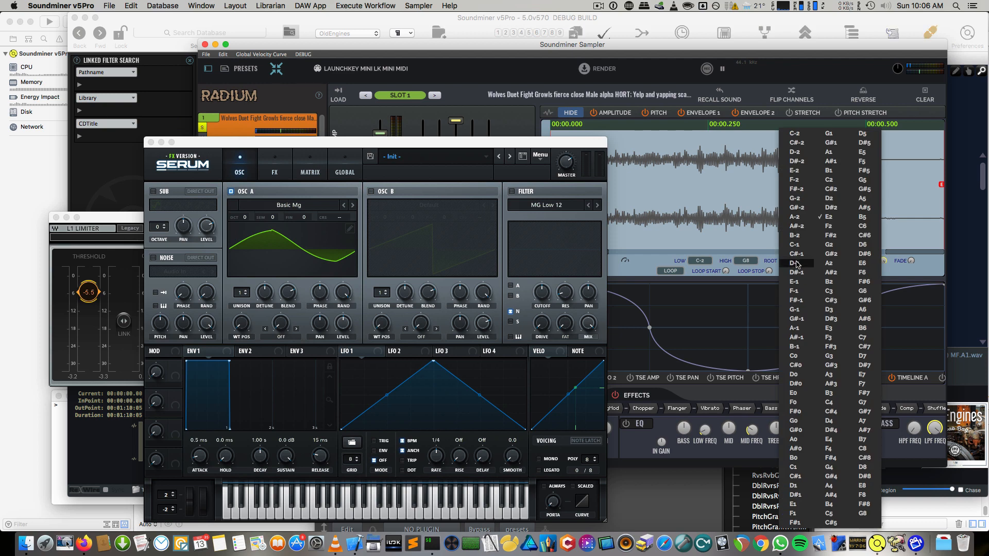
click(870, 386)
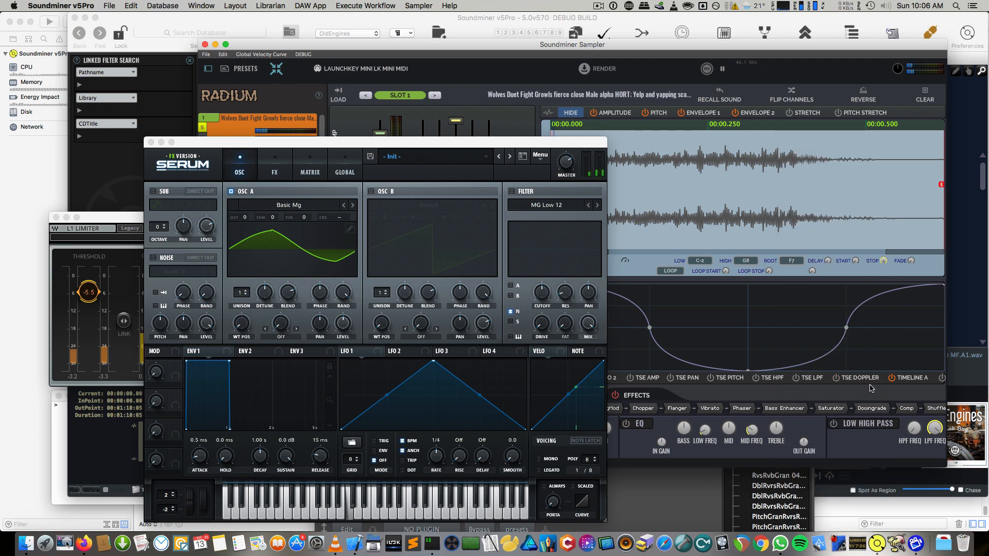
click(796, 261)
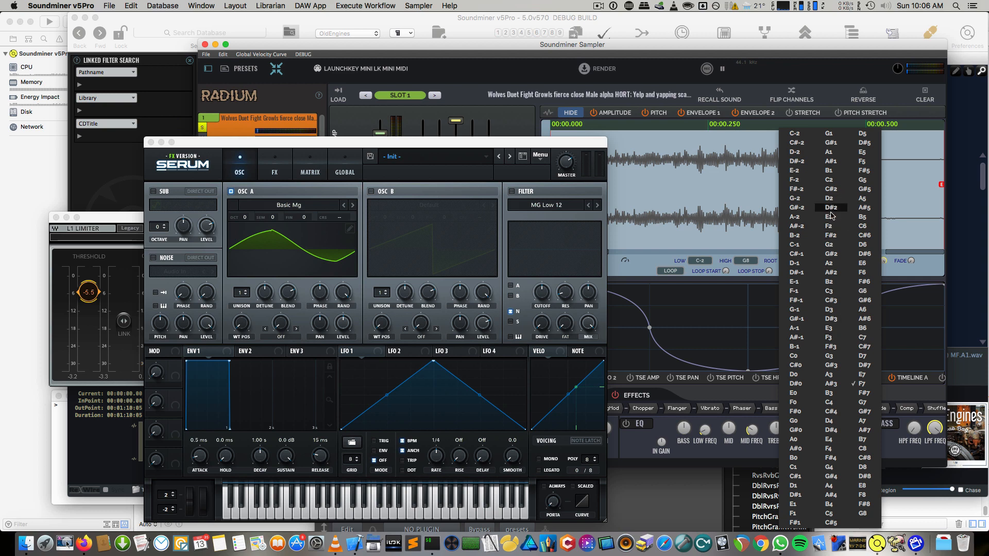
click(834, 292)
Step: Turn on the Sub oscillator in slot 1's Serum plug-in
drag(283, 142, 287, 136)
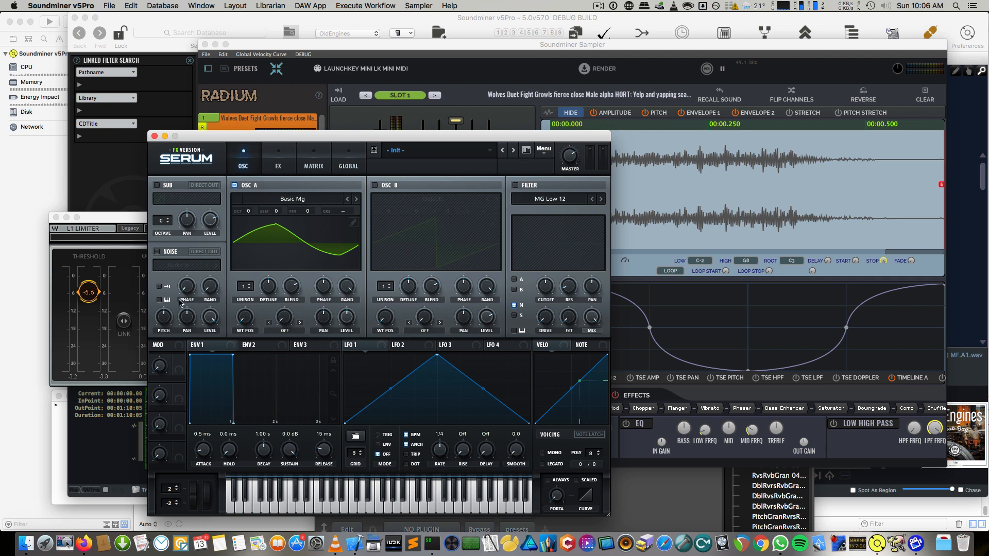
click(157, 186)
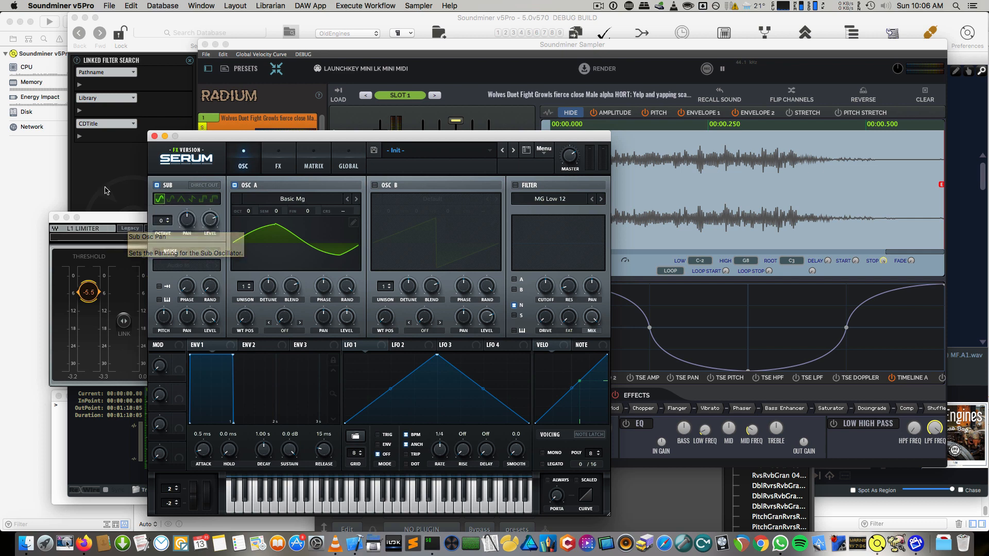
Step: Uncover the end of slot 1's effects chain and view the AU plug-in list for adding a plug-in after Plugin A
drag(352, 130, 413, 101)
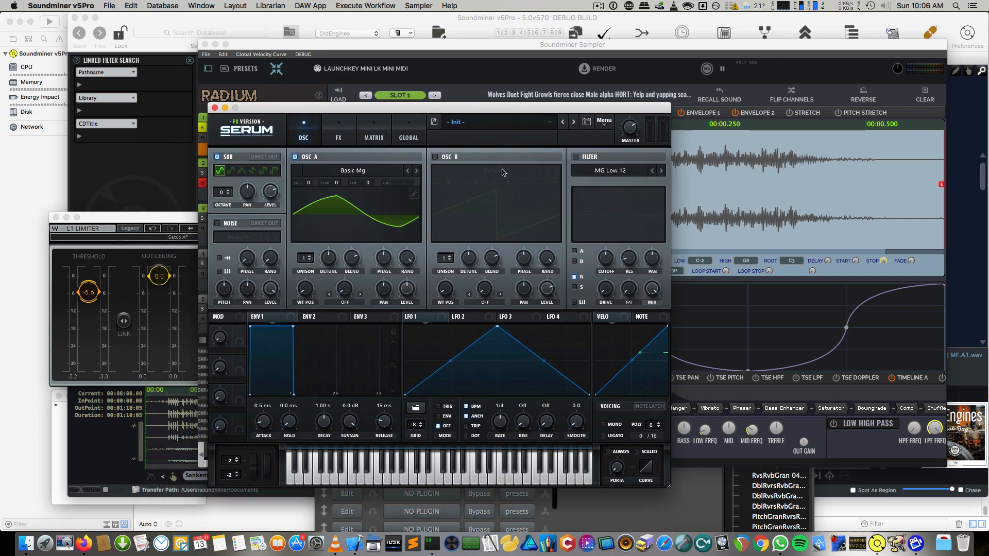
click(801, 468)
scroll(814, 443, right, 5)
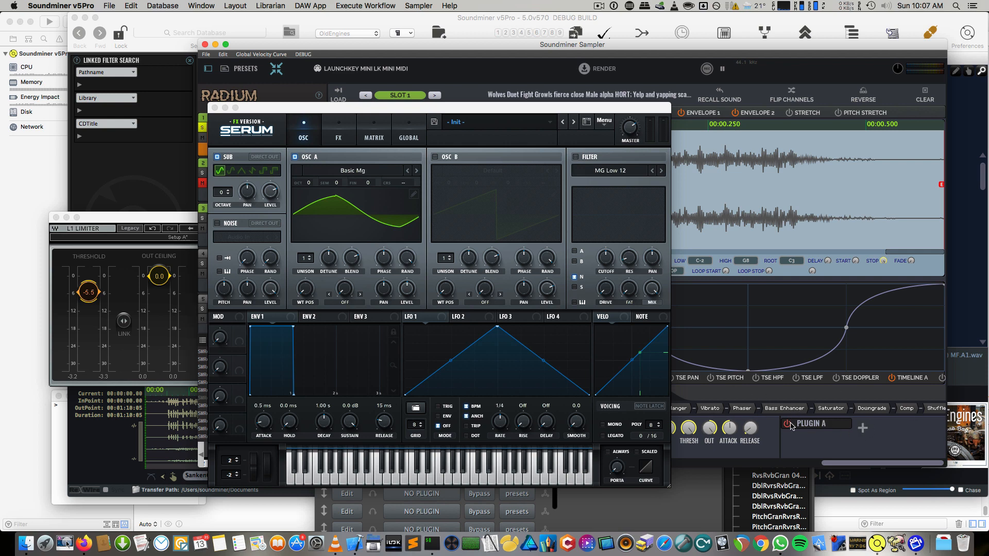
drag(482, 108, 351, 107)
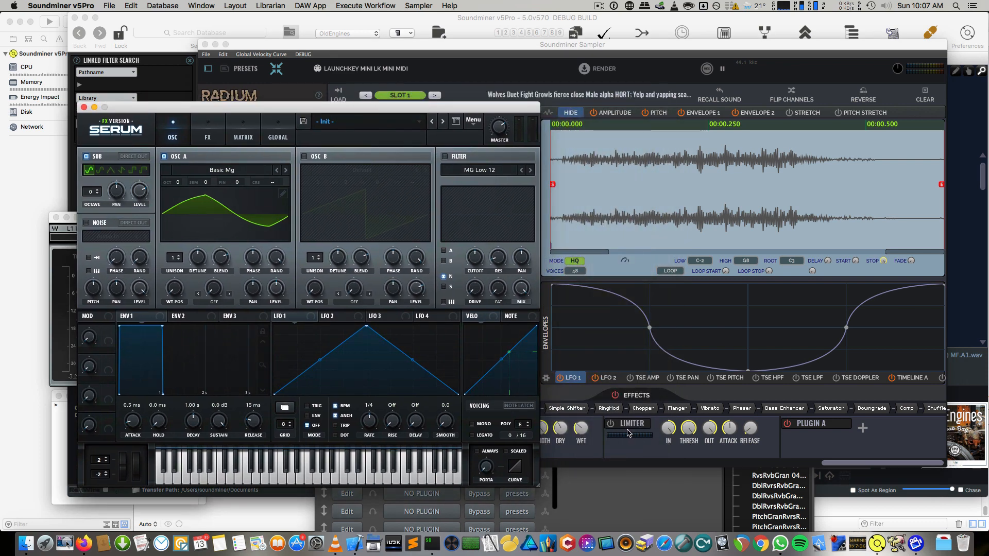
click(862, 429)
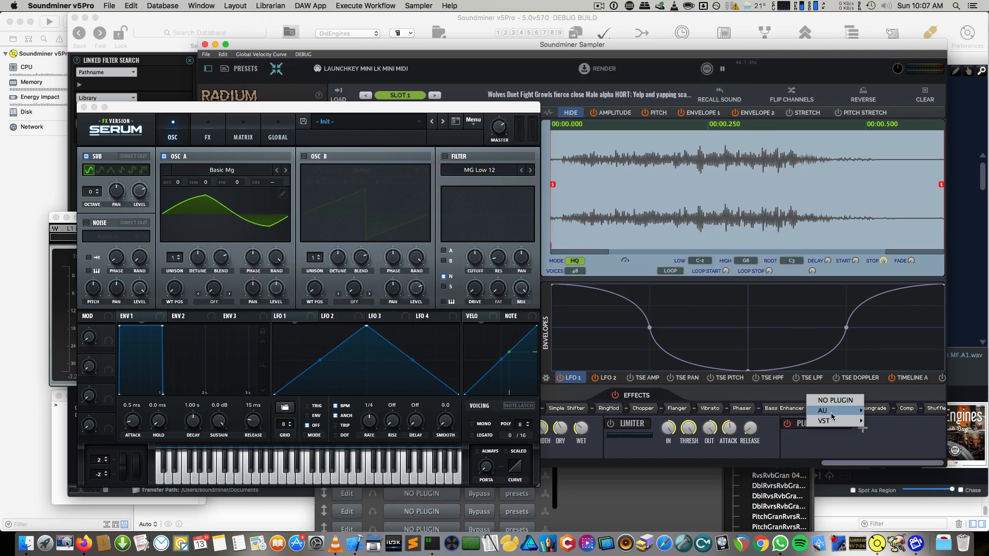
mouse_move(833, 416)
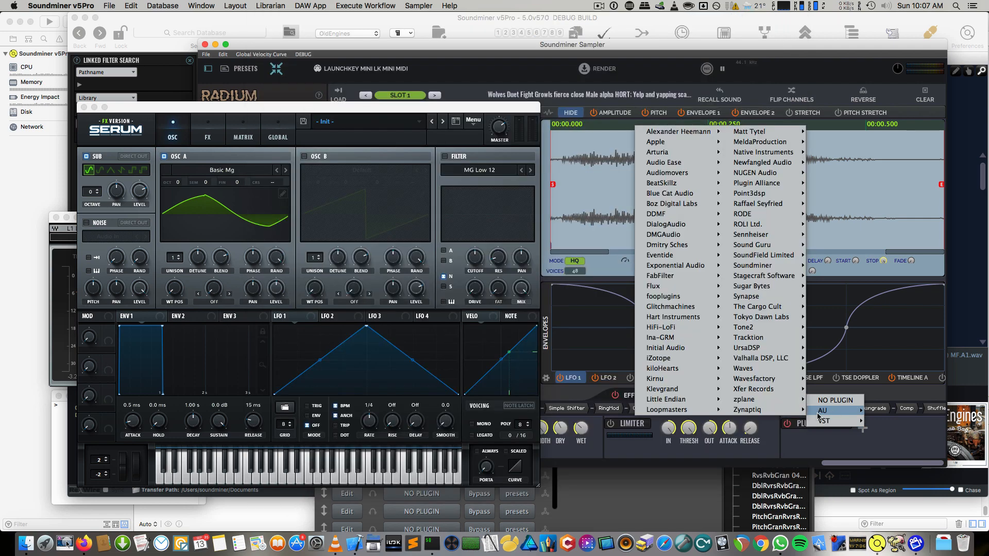
click(874, 455)
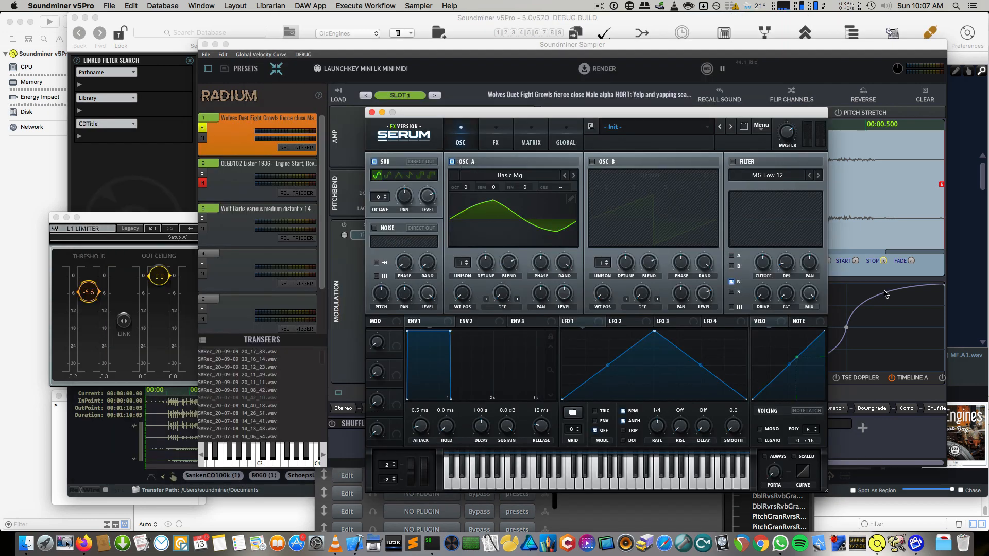
Step: Switch between slots 2 and 3 to compare the effects in each slot's own Serum
click(240, 189)
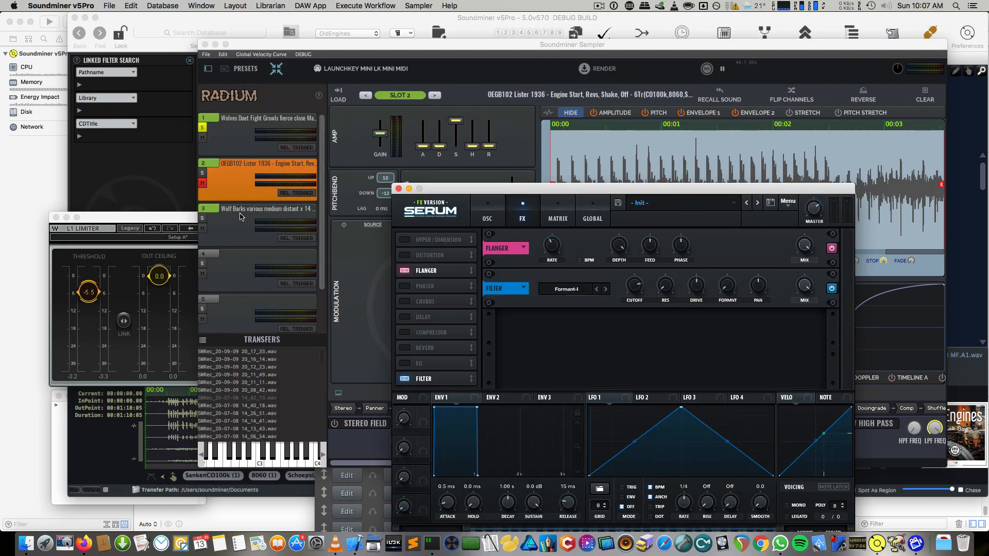
click(240, 216)
click(232, 187)
click(222, 230)
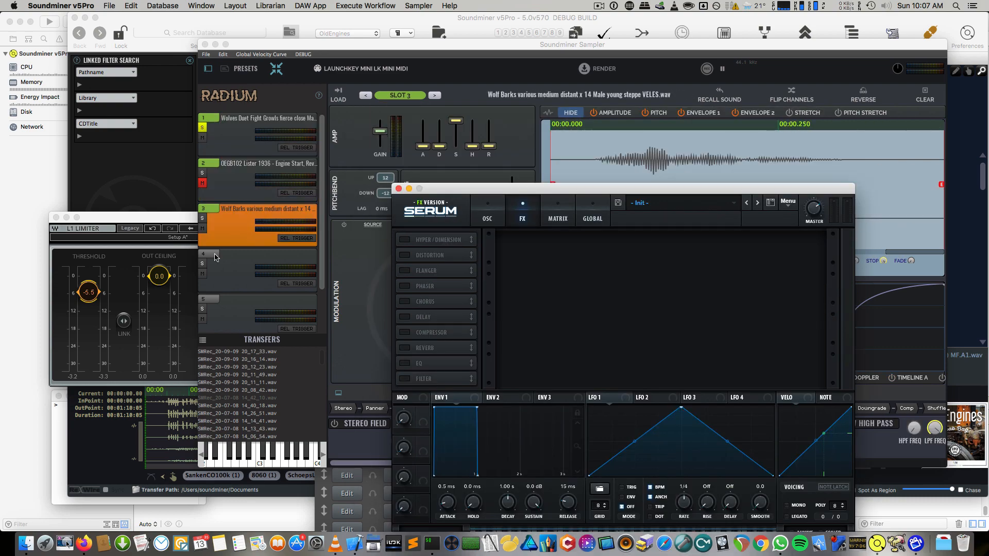
Step: Uncover the Processing Rack holding the L1 limiter Stereo, and bring the sampler and slot 3's Serum back in front
drag(329, 47, 638, 70)
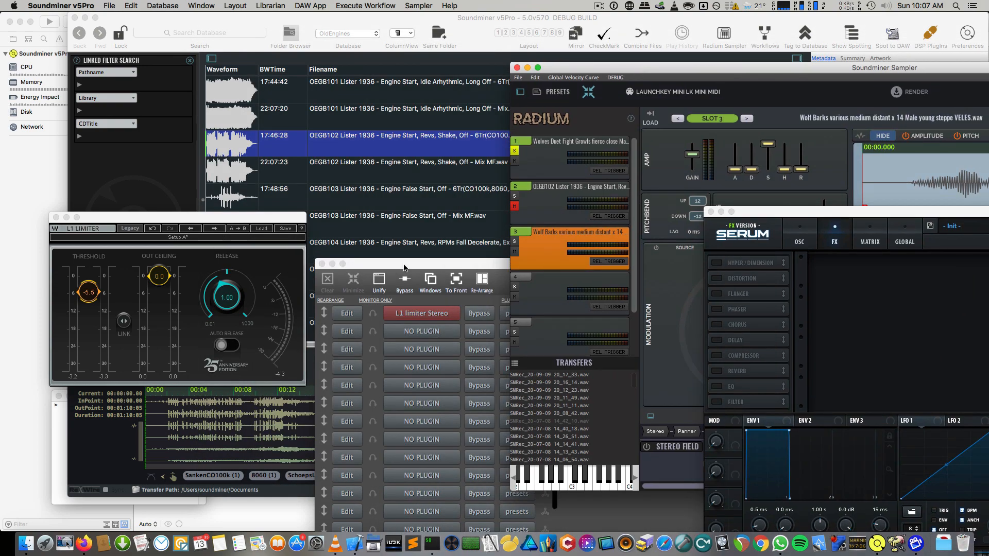
drag(404, 268, 274, 83)
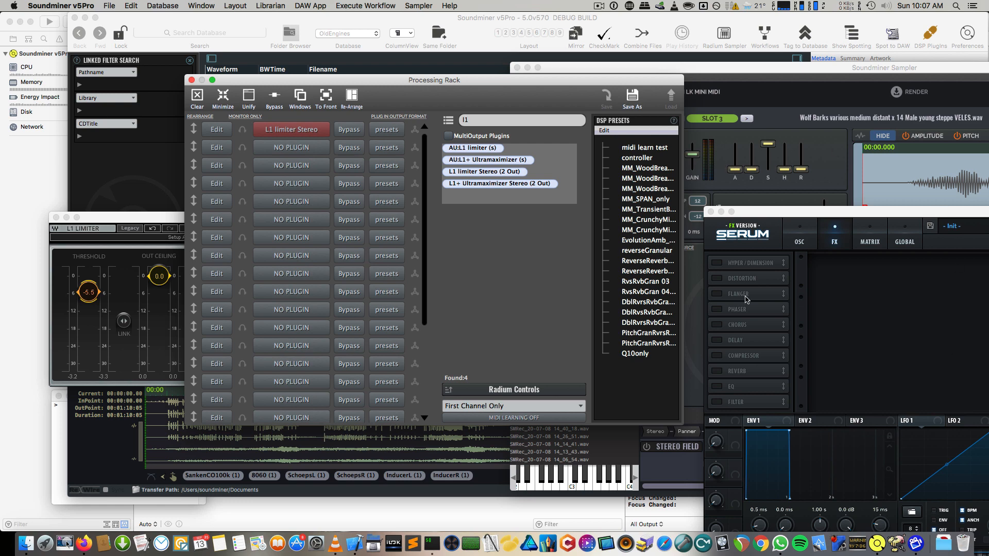
drag(768, 68, 398, 53)
drag(390, 201, 472, 122)
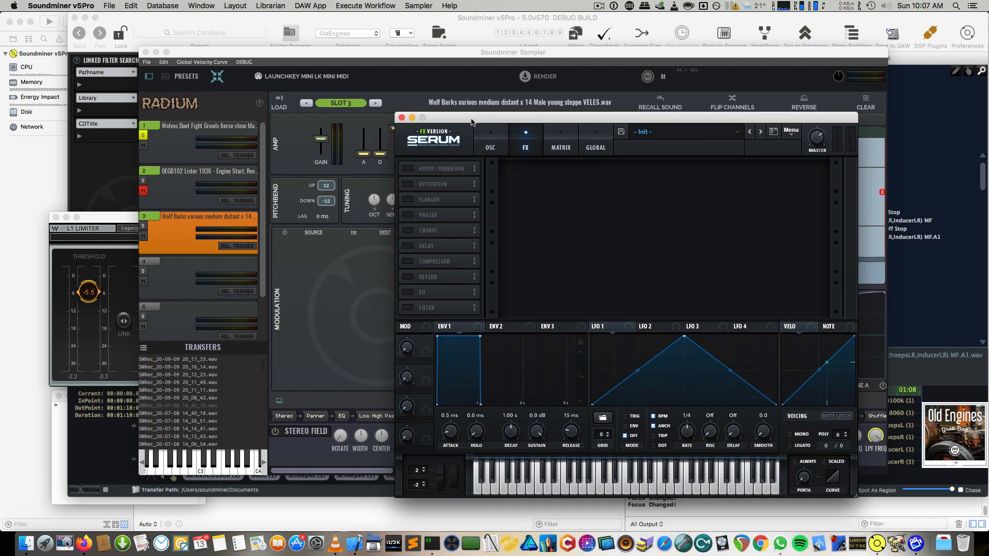
Step: Show slot 1's and slot 2's Serum in turn, and arrange slot 2's Serum beside the sampler's slot list
click(177, 150)
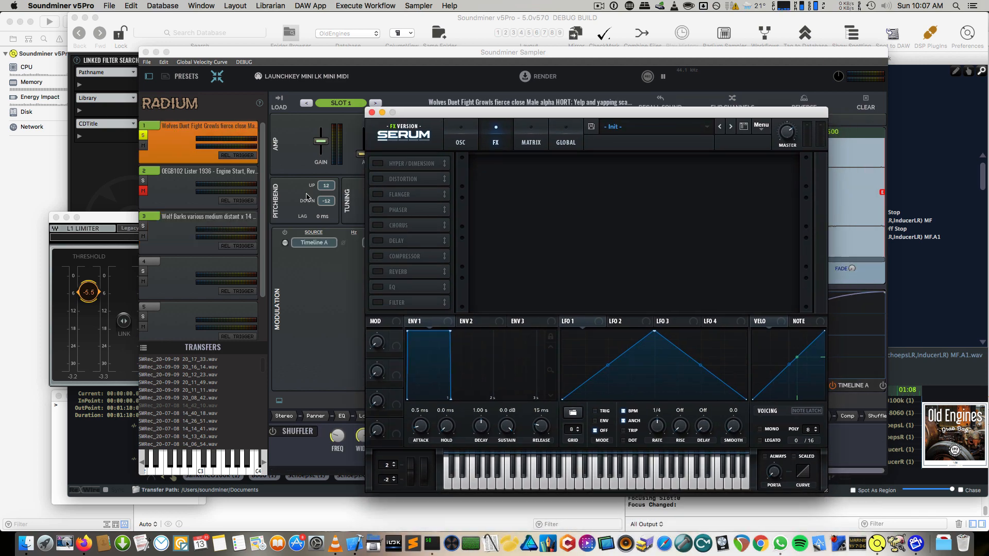
click(207, 201)
click(205, 167)
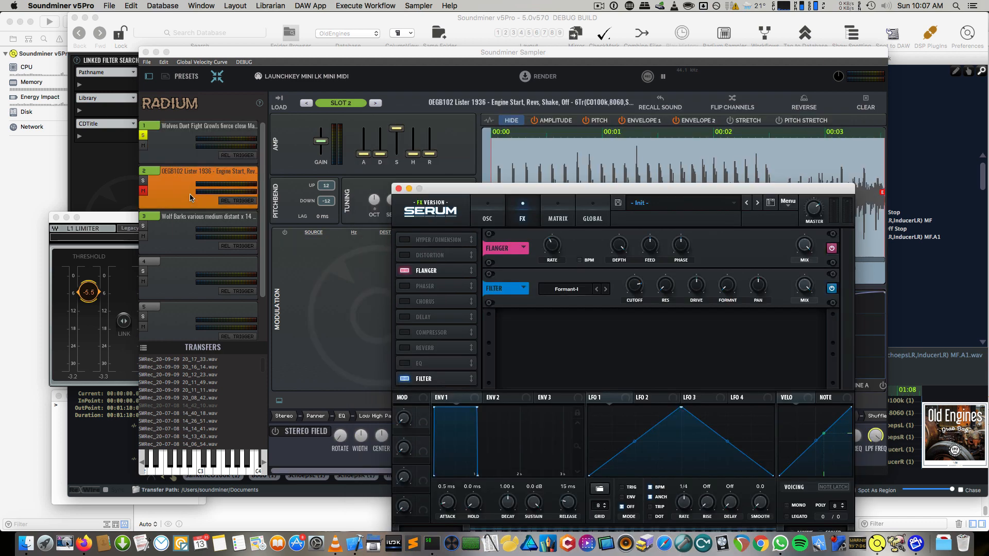
drag(557, 191, 548, 46)
drag(277, 62, 474, 43)
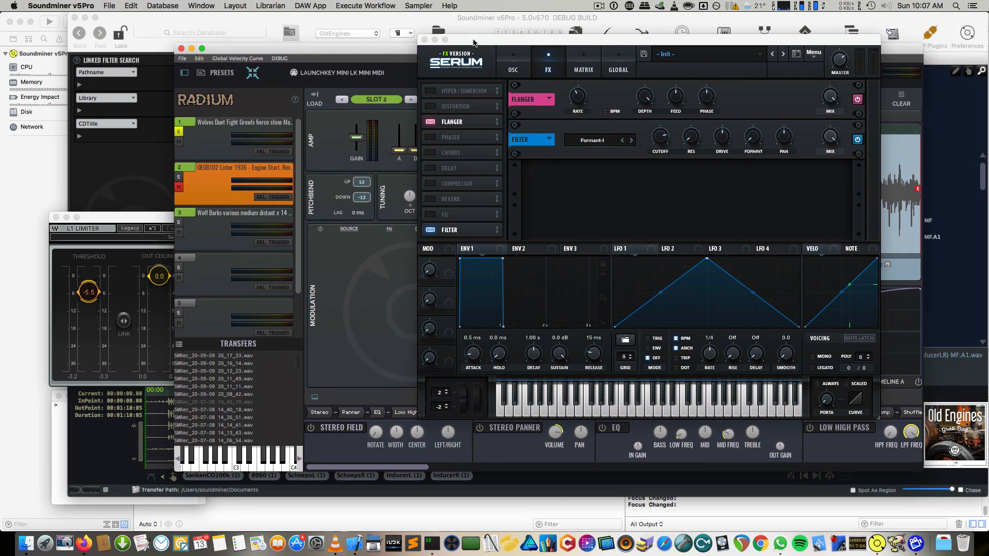
drag(397, 52, 333, 46)
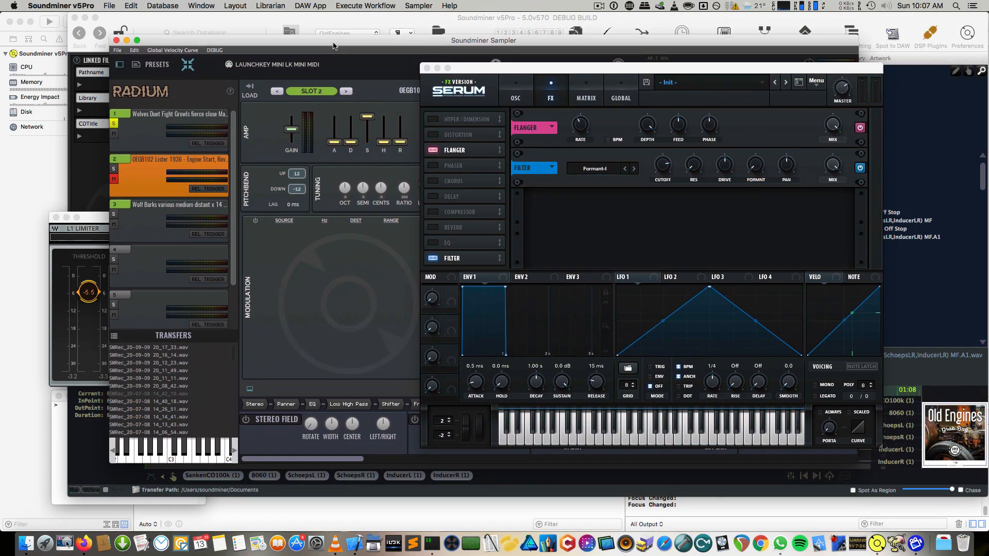
Step: Step back and forth through slots 1 to 3 to examine the Serum window belonging to each
click(154, 145)
click(151, 163)
click(153, 226)
key(Up)
key(Up)
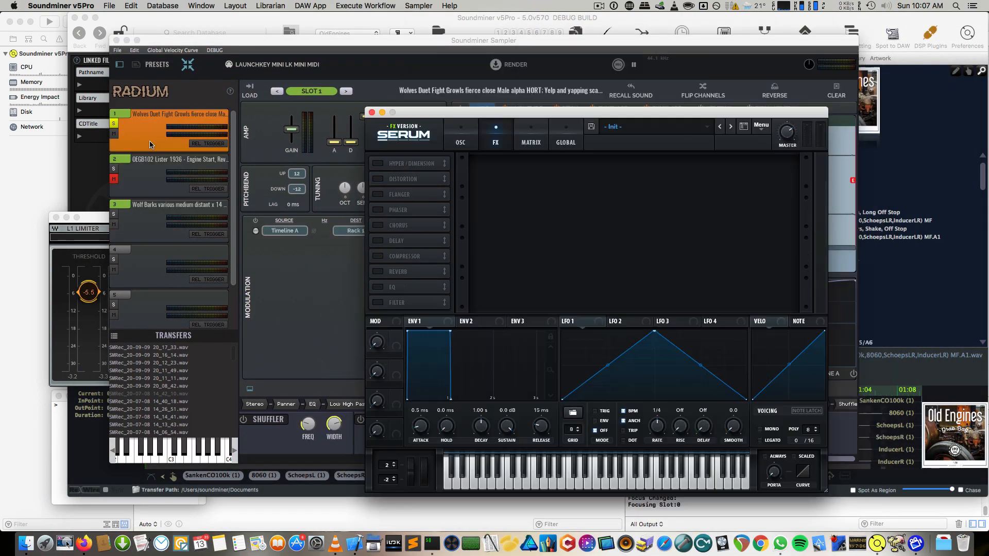
key(Down)
key(Down)
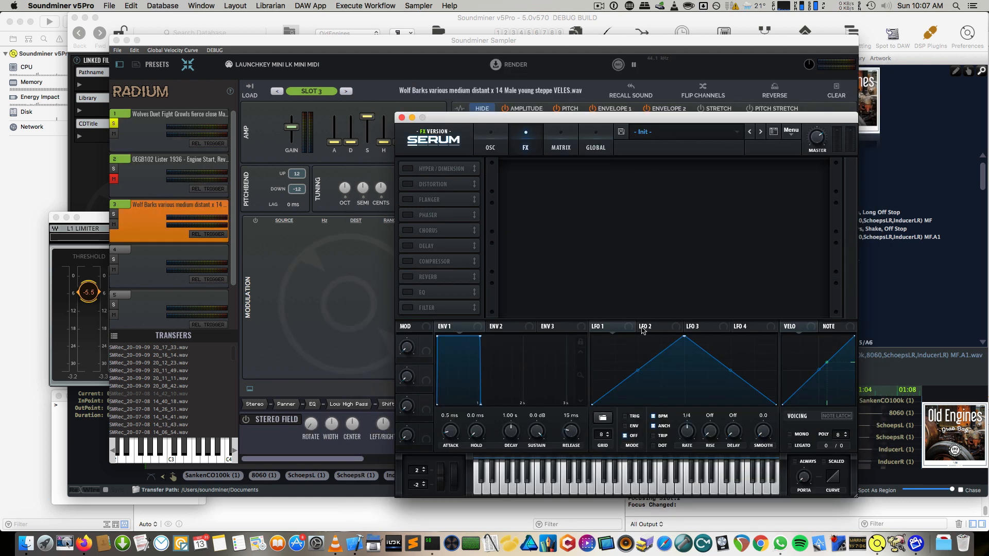
Step: Reposition slot 3's Serum over the sampler and recheck the Serum windows of the three loaded slots, ending on slot 3
drag(535, 122, 338, 160)
click(148, 127)
click(144, 160)
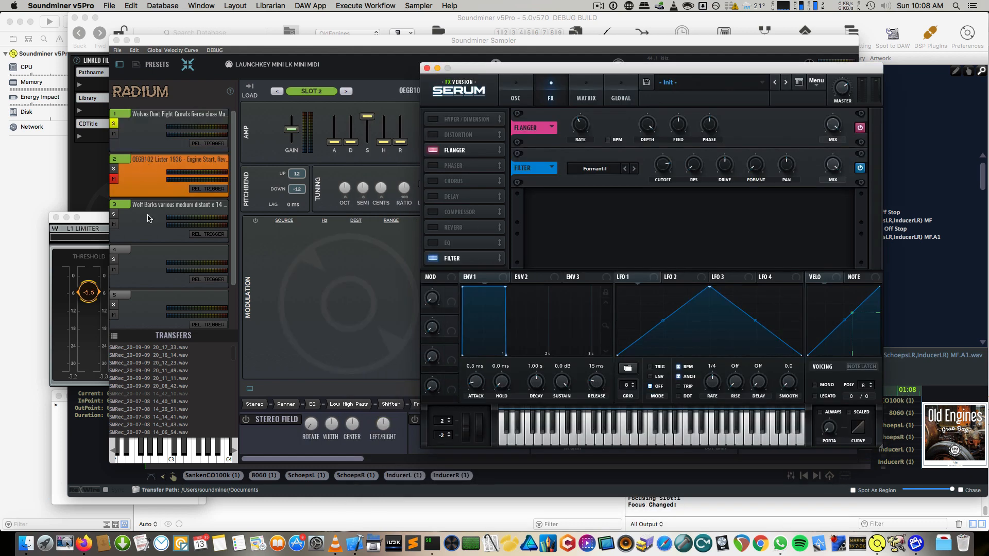
click(151, 222)
click(144, 138)
click(152, 222)
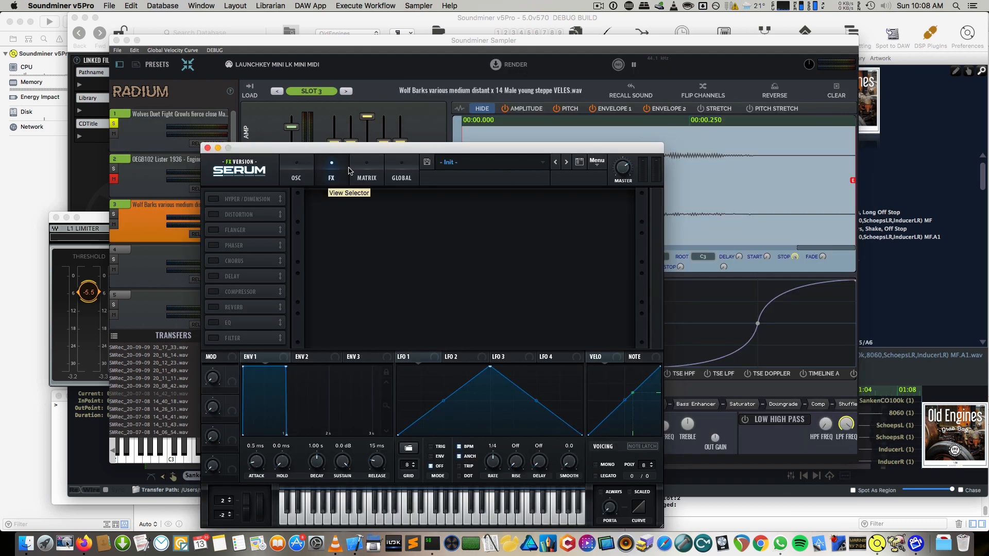
drag(459, 148, 459, 103)
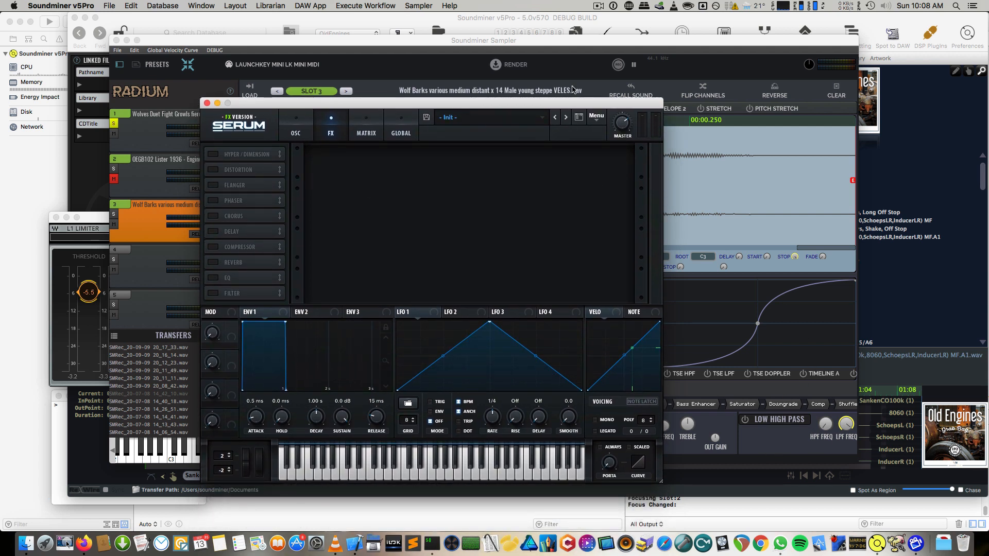
click(597, 6)
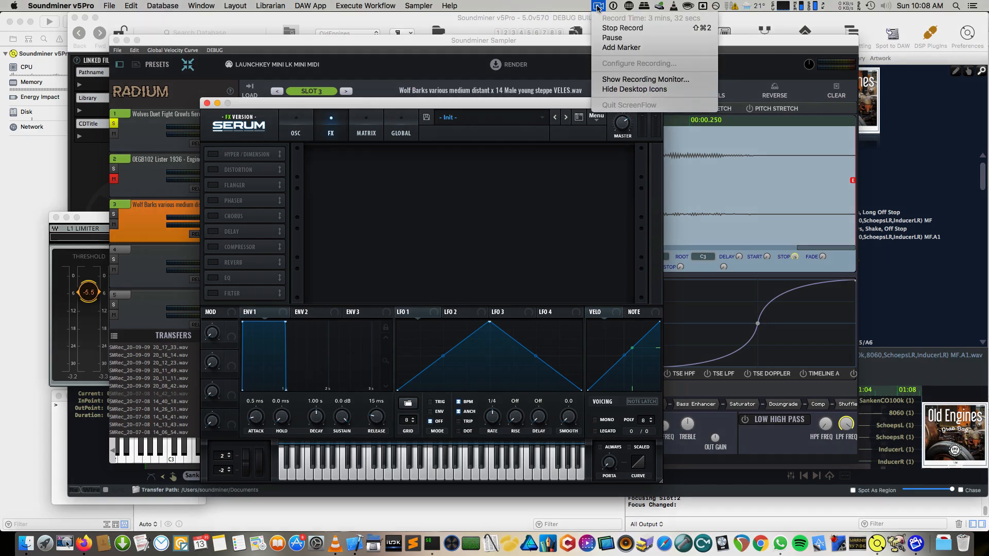